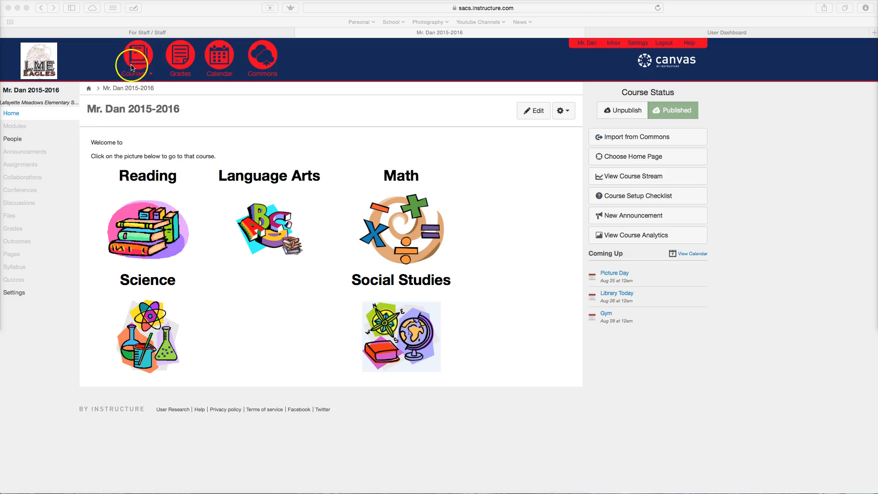
Open the full list of enrolled courses for viewing and customizing
left_click(143, 75)
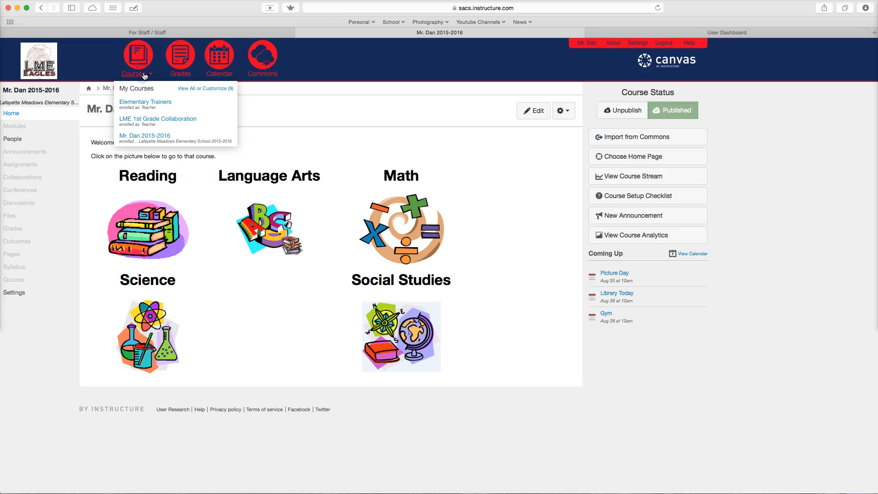
left_click(144, 76)
left_click(143, 76)
left_click(215, 89)
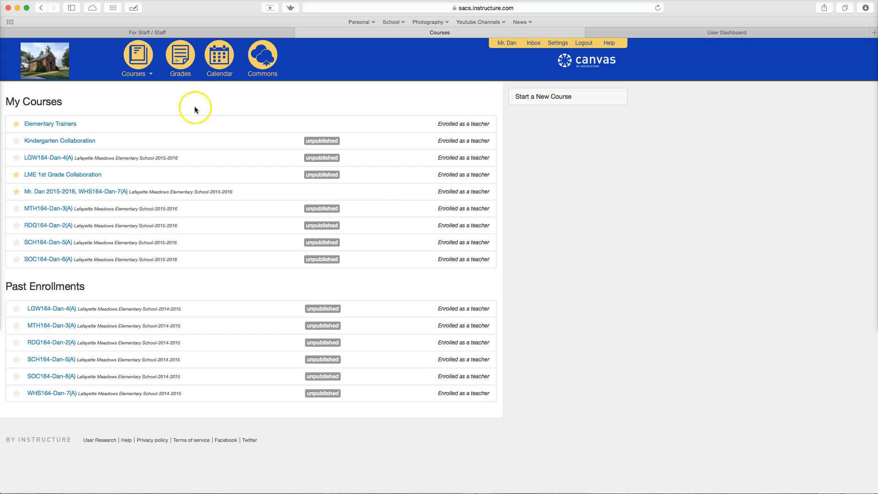
left_click(144, 113)
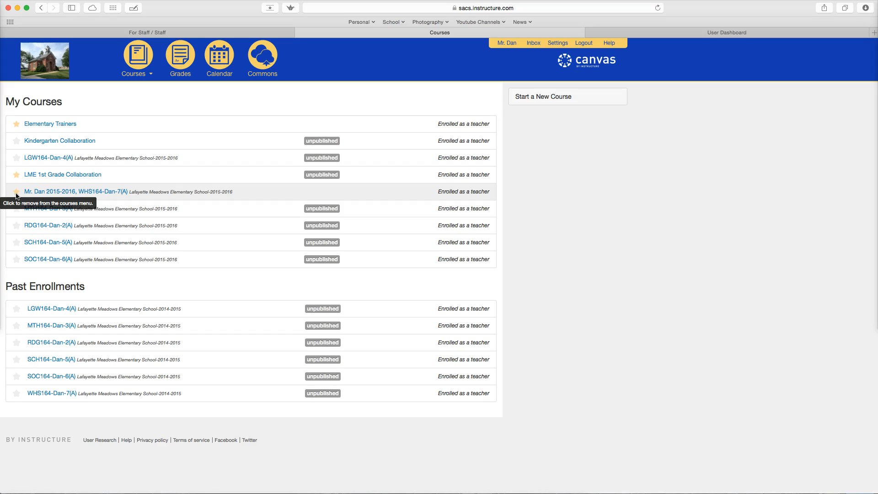
left_click(74, 195)
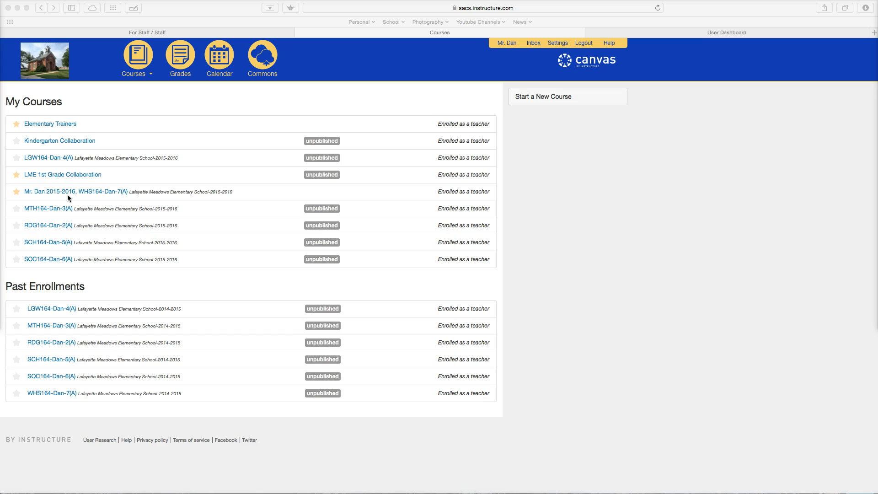
left_click(60, 193)
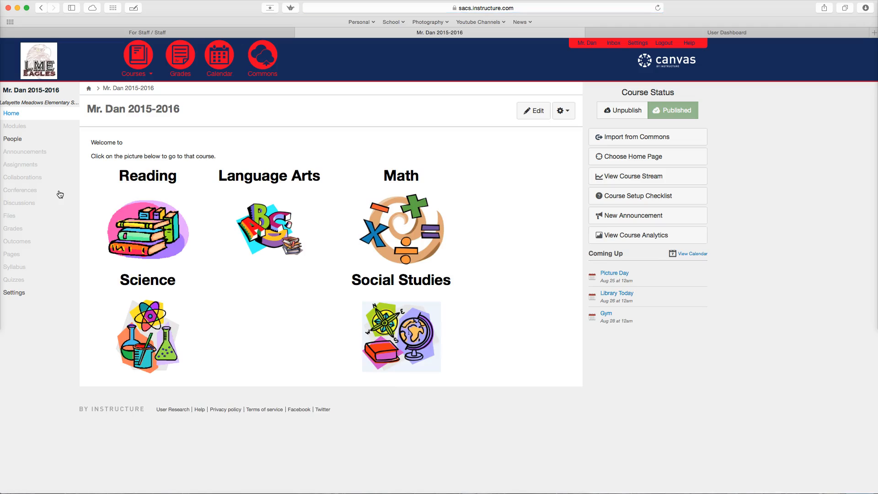
left_click(9, 297)
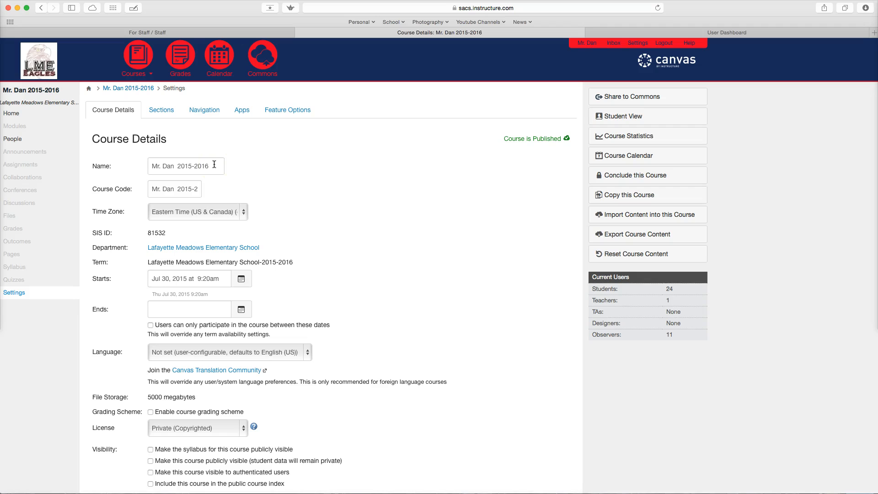
Switch to the Word training document and examine the course naming examples for K-2, 3-5, Specials and Sp. Ed
left_click_drag(0, 1, 197, 1)
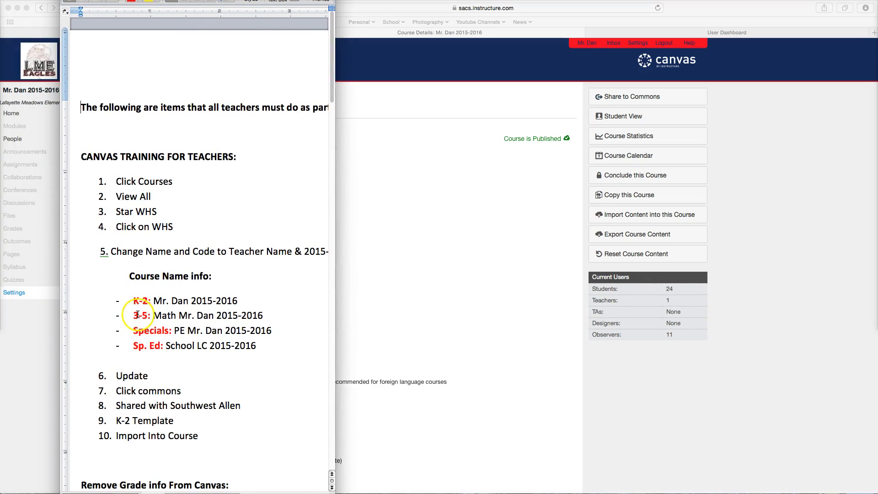
left_click_drag(239, 300, 154, 300)
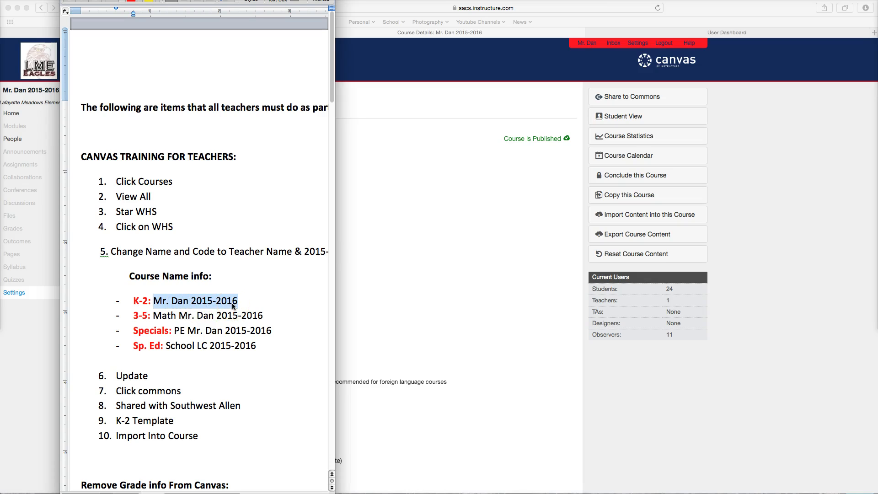
triple_click(210, 319)
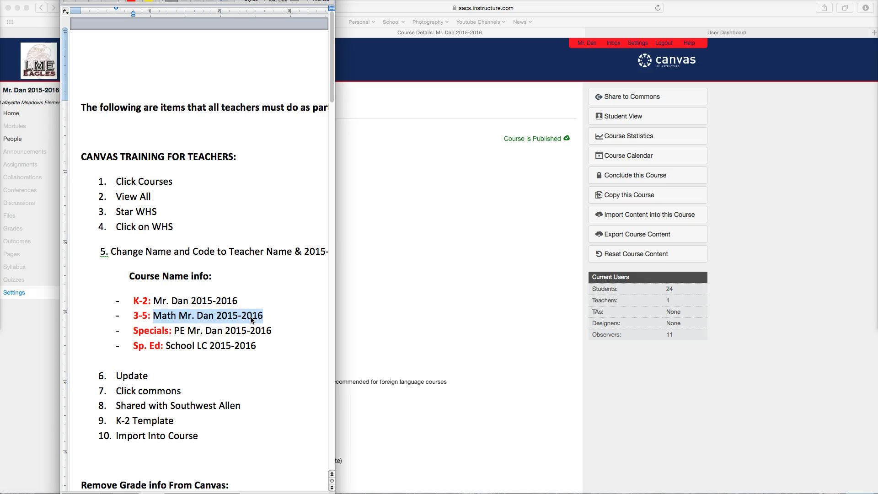
double_click(164, 320)
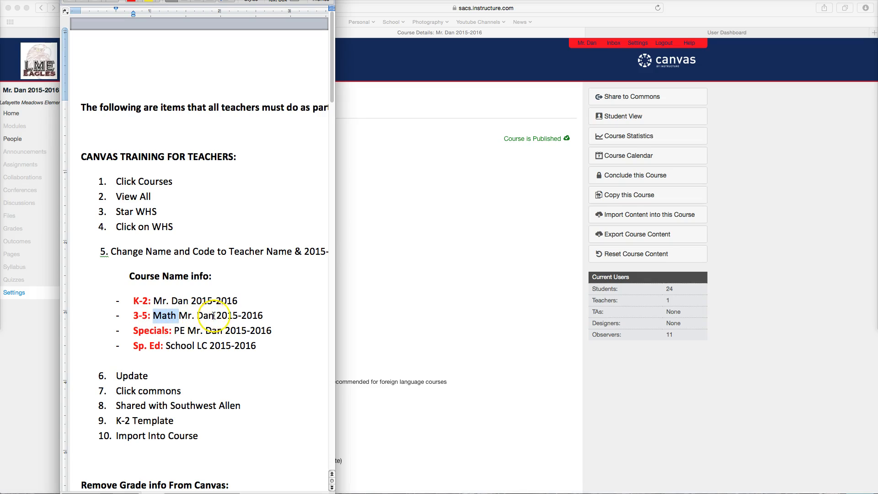
left_click(265, 317)
left_click_drag(281, 330, 174, 334)
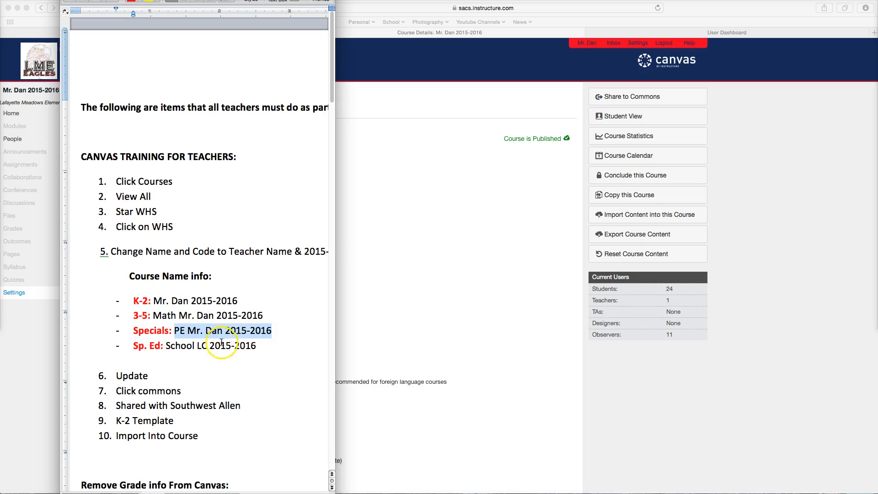
left_click_drag(261, 348, 167, 348)
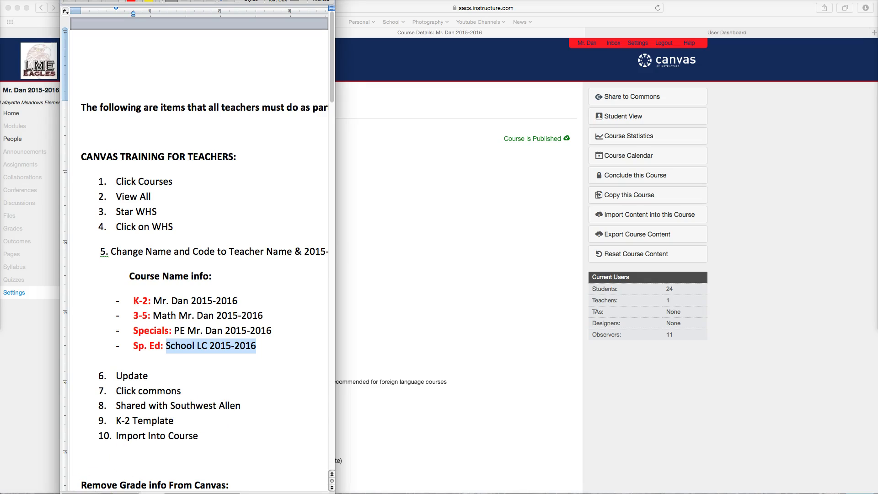
Switch back to Canvas in the browser and save the updated course details
left_click(350, 355)
scroll(349, 355, "down", 5)
left_click(397, 406)
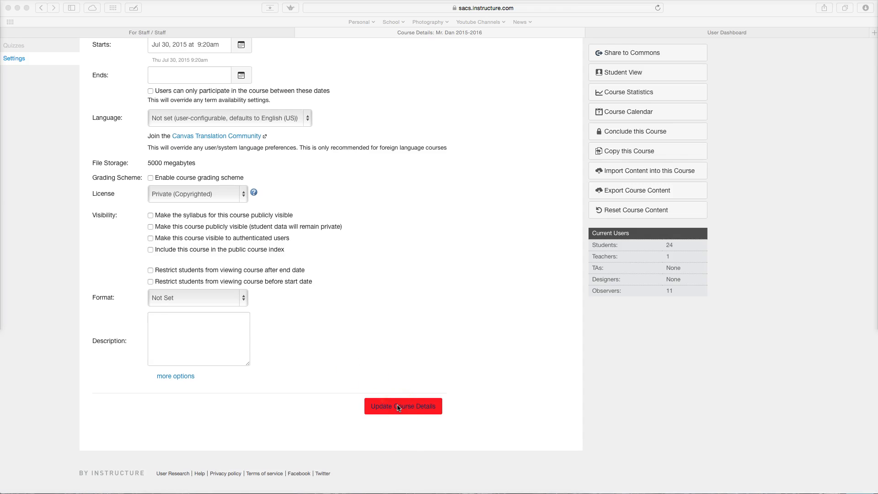
left_click(403, 408)
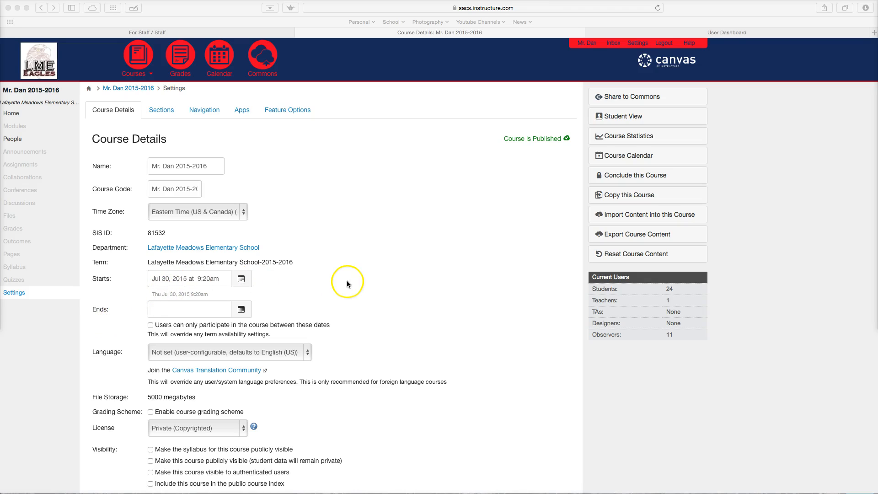
left_click(131, 74)
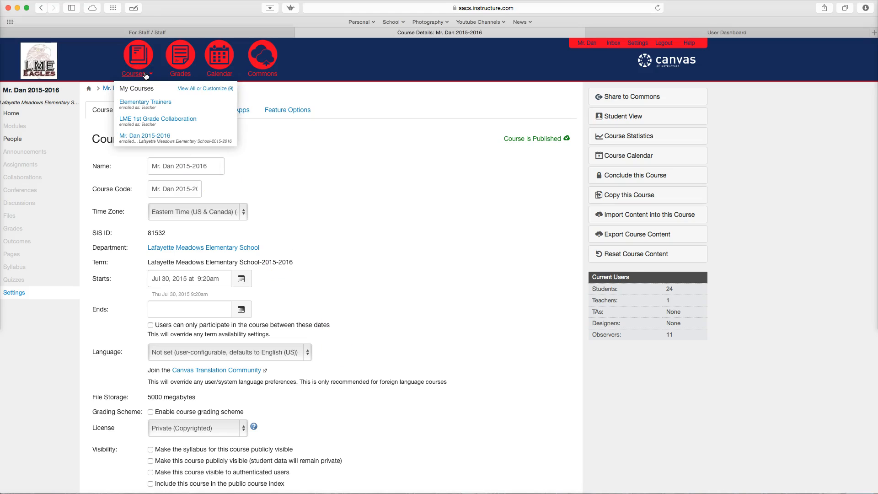
left_click(209, 88)
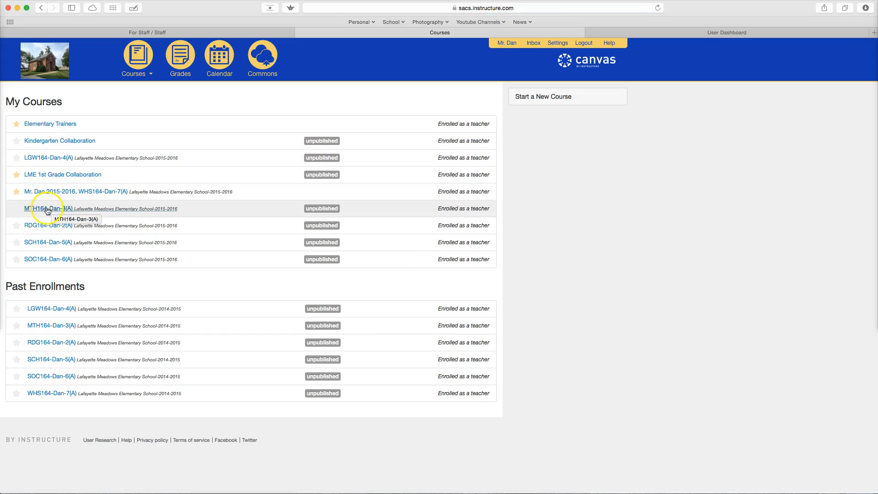
left_click(40, 228)
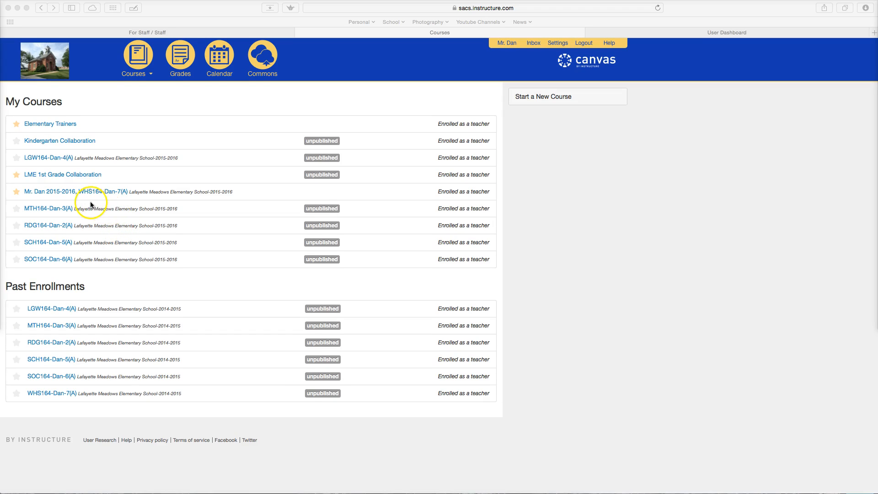
left_click(136, 64)
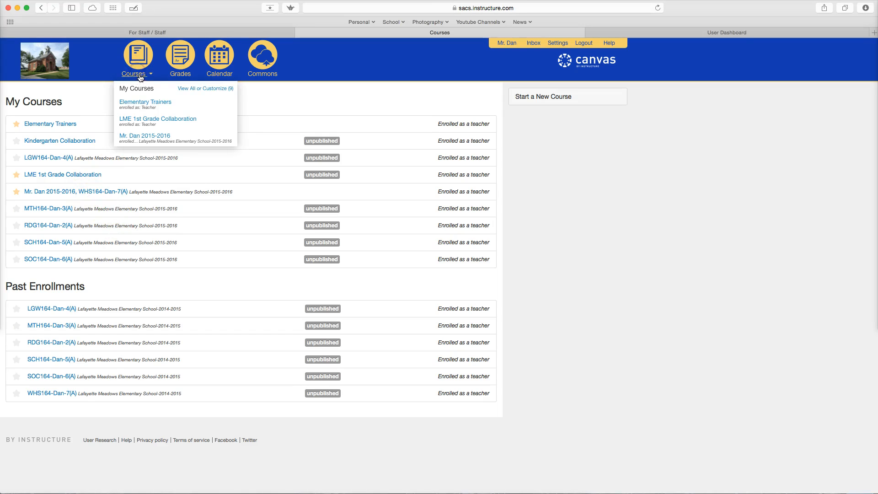
left_click(225, 90)
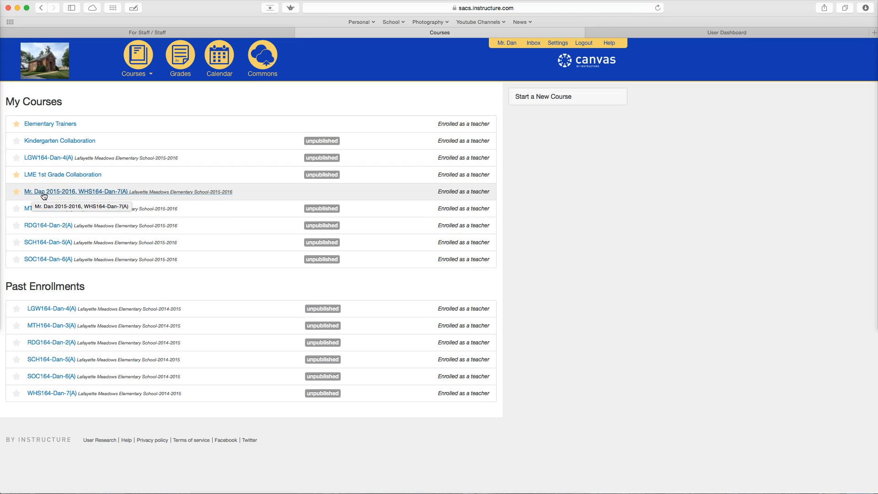
left_click(43, 194)
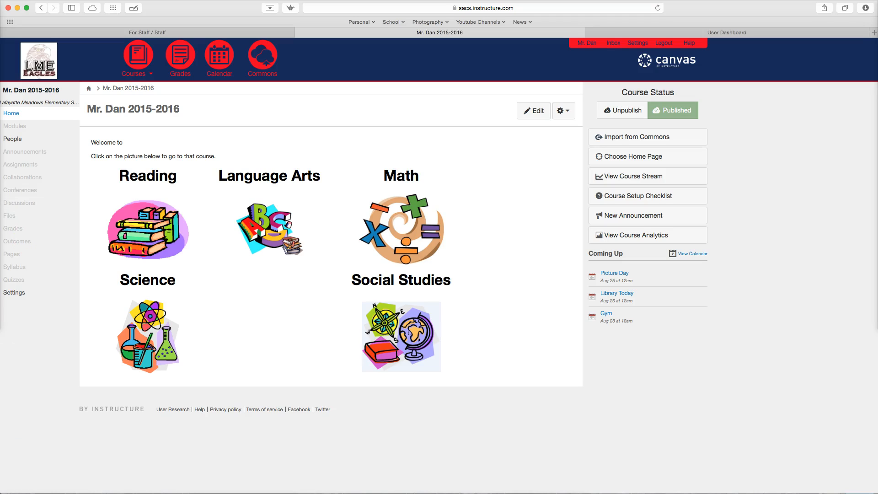
Open Commons and filter the resources to those shared with Southwest Allen County Schools
left_click(267, 64)
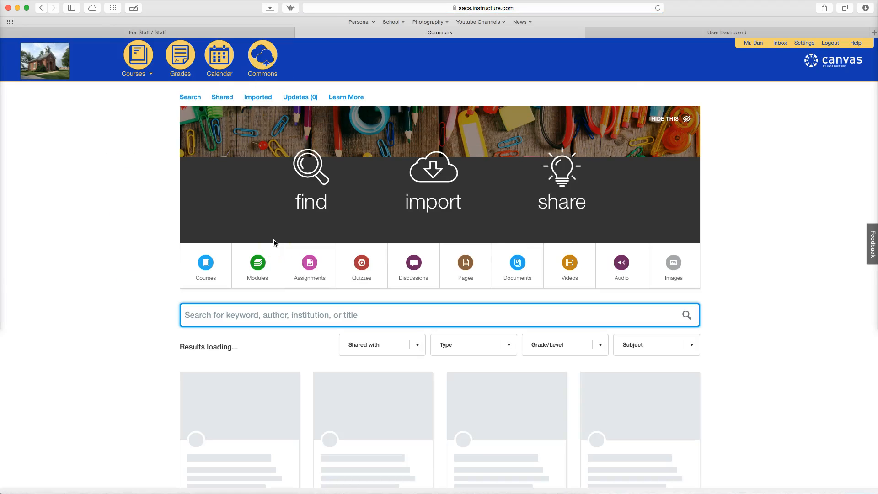
scroll(276, 276, "down", 2)
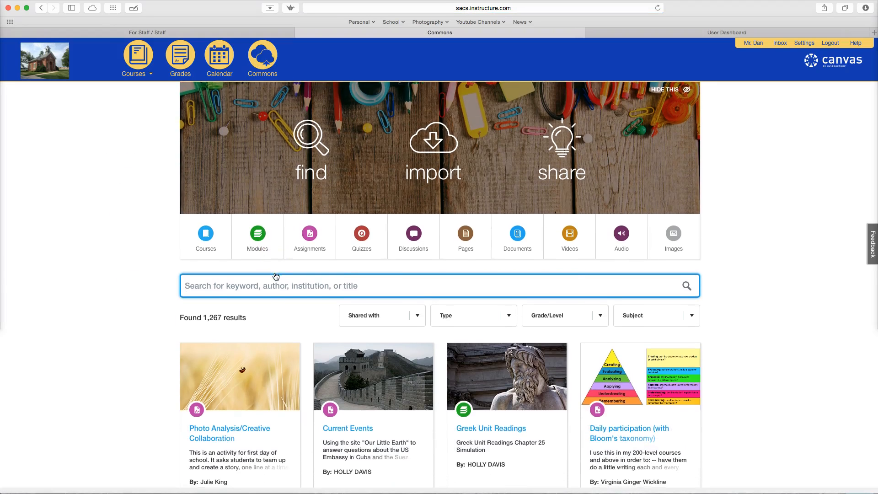
left_click(397, 300)
left_click(362, 344)
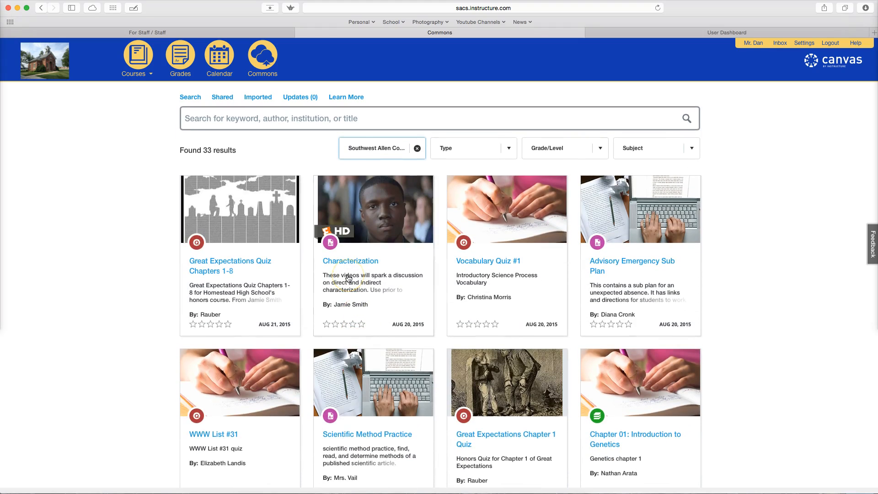
Search the filtered Commons resources for "k-2 template" and open the SACS K-2 Course Template with its import option
scroll(349, 278, "down", 1)
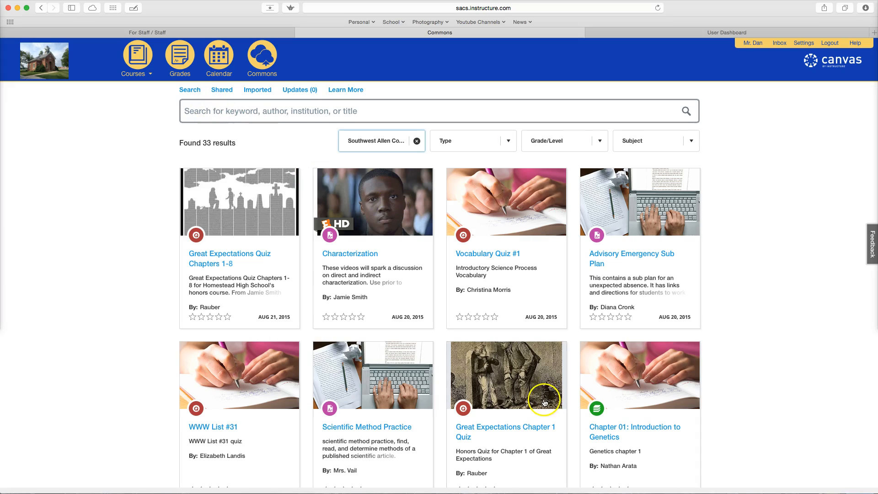
left_click(262, 111)
type("k-2 te")
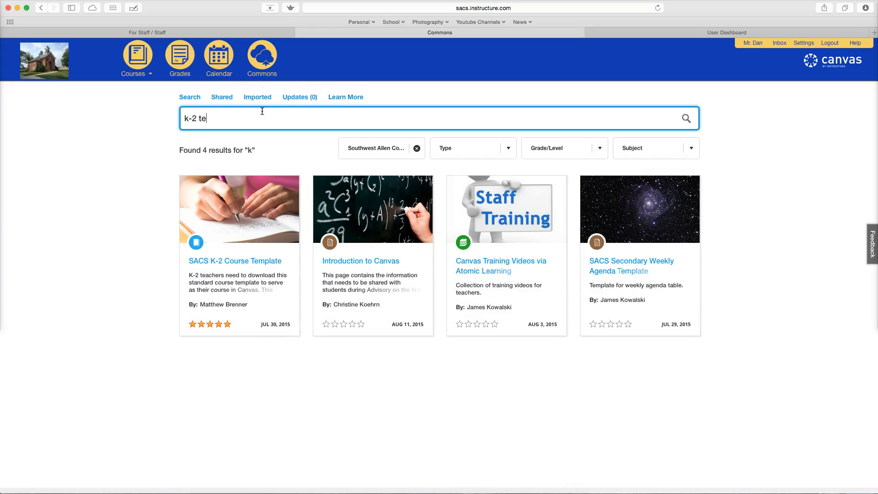
type("mplate")
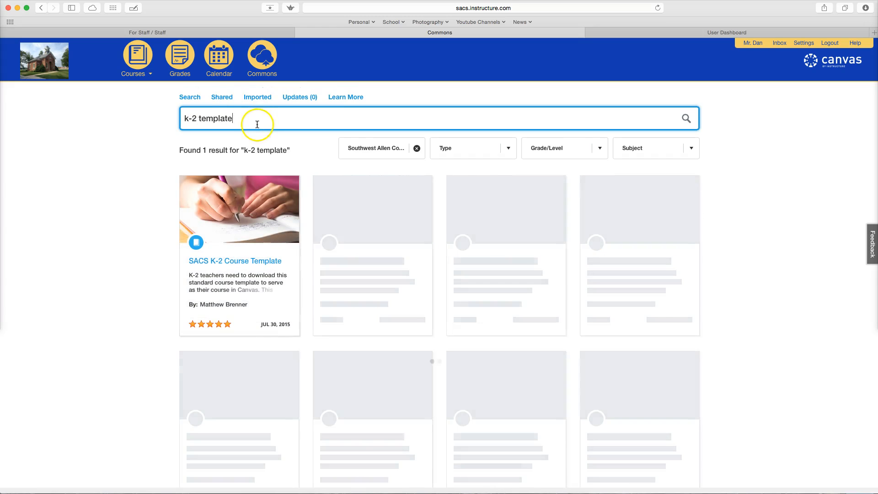
left_click(230, 252)
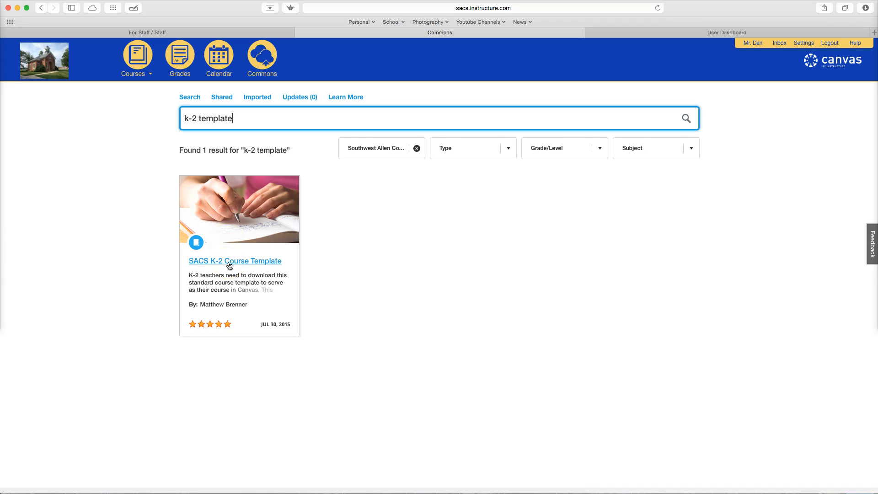
left_click(230, 263)
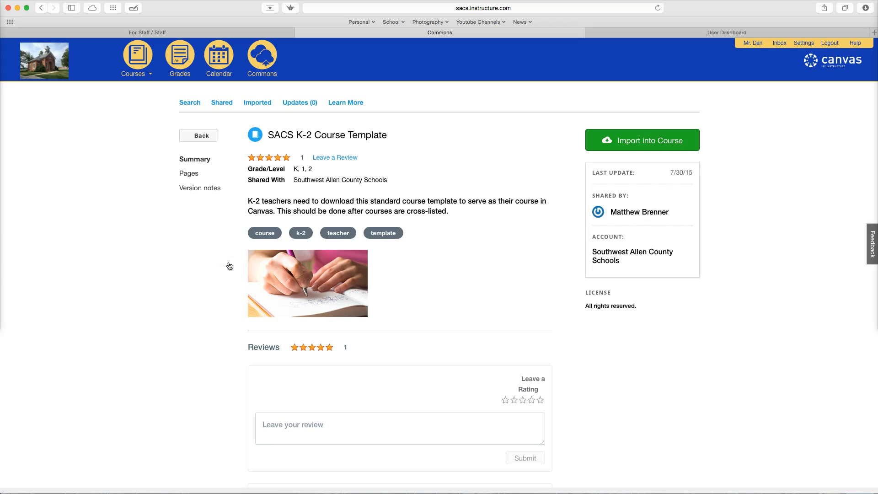
left_click(637, 148)
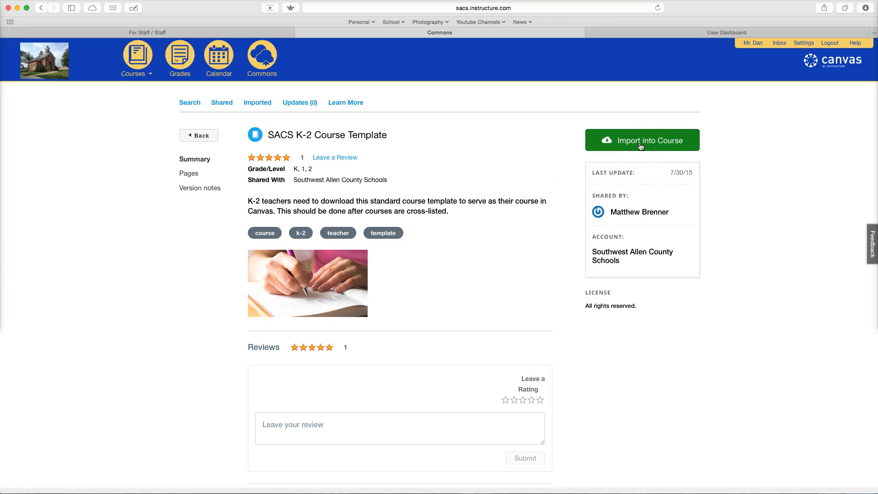
scroll(251, 160, "left", 2)
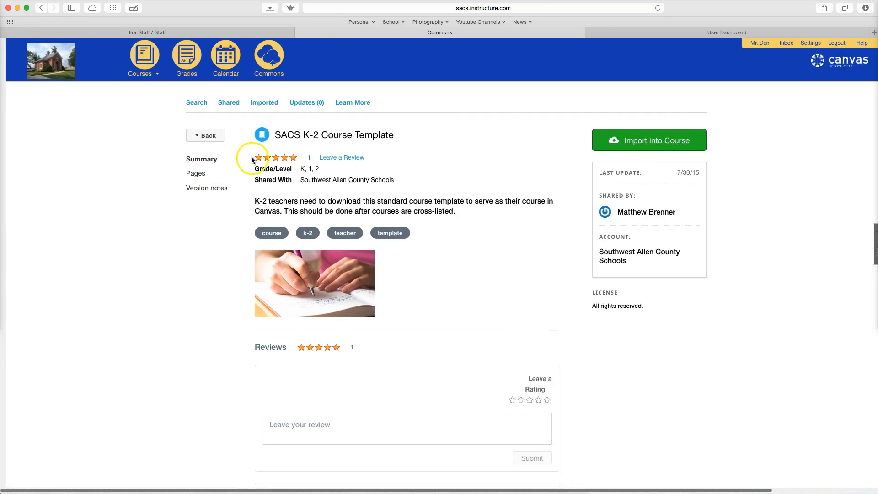
Go back to the Commons results, clear the search text and open the SACS 3-5 Daily Agenda Template Page
left_click(203, 137)
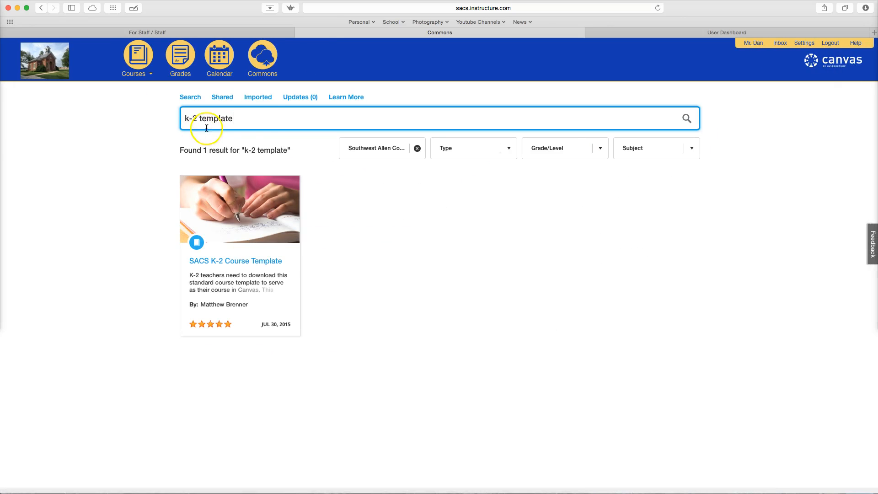
left_click_drag(233, 119, 162, 120)
key("BackSpace")
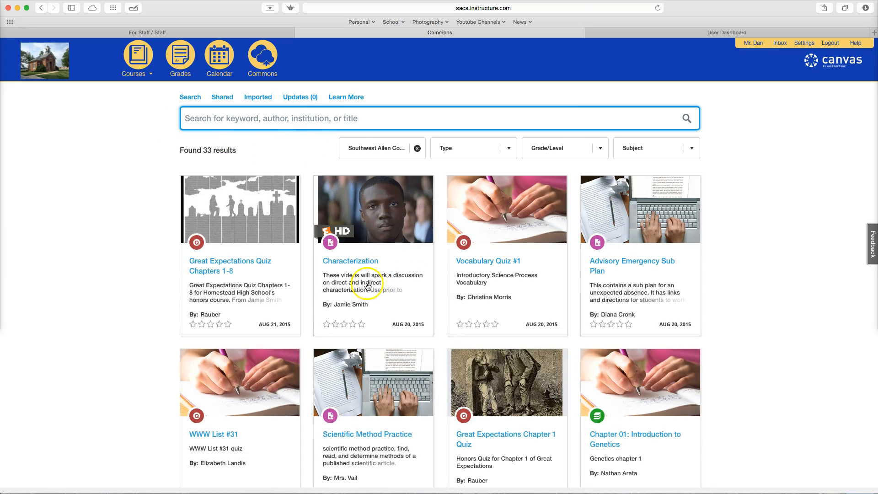
scroll(244, 416, "down", 20)
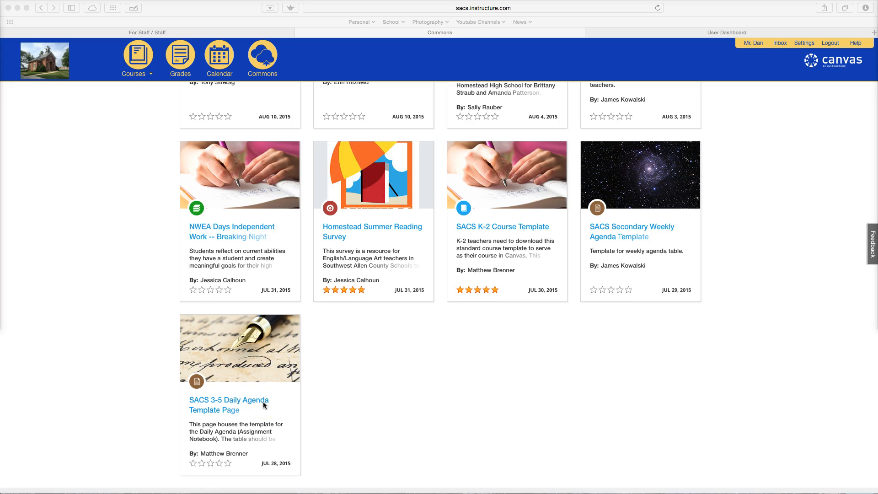
left_click(246, 370)
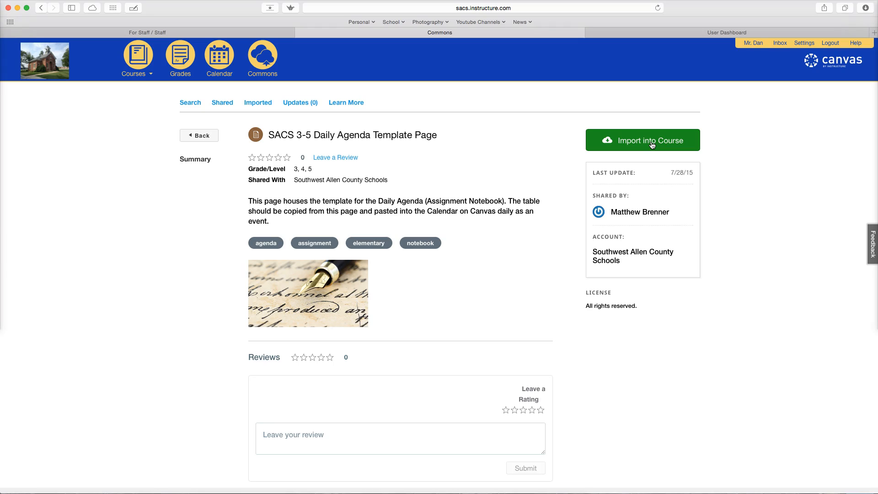
mouse_move(132, 76)
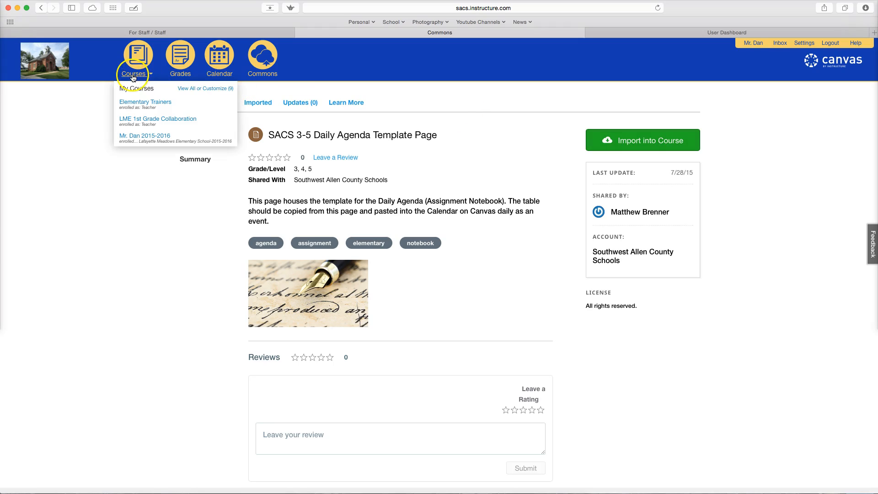
left_click(196, 89)
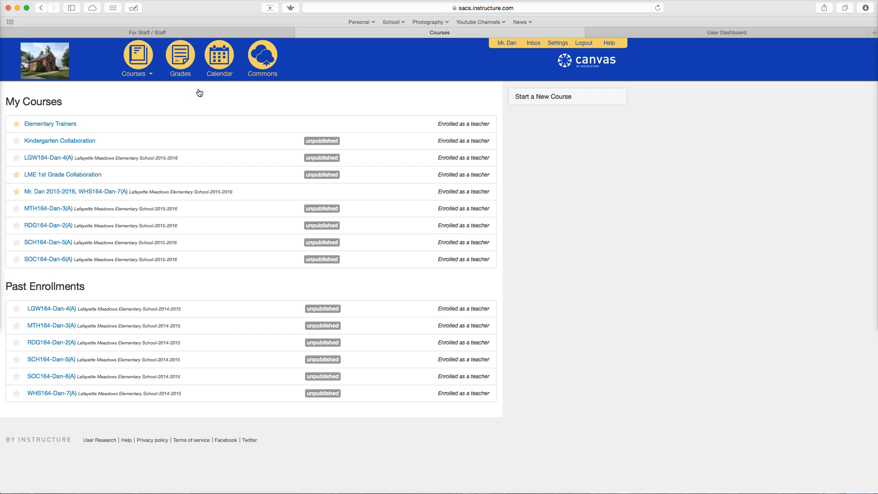
left_click(44, 192)
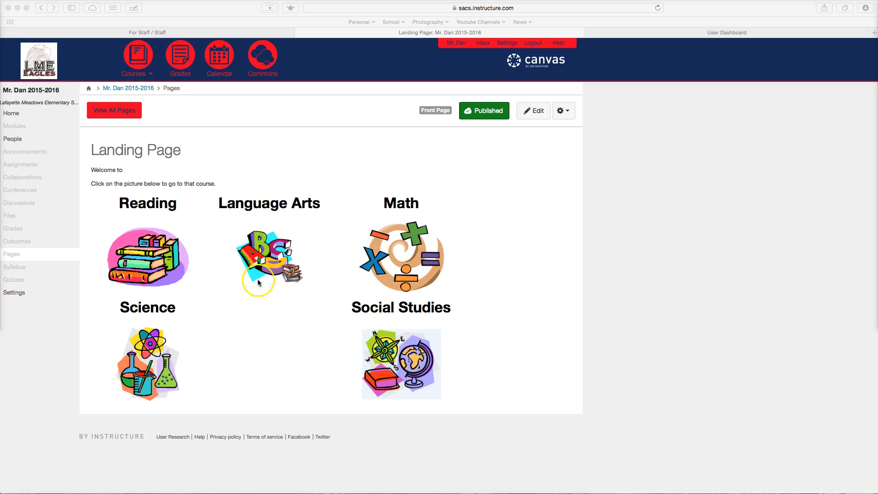
left_click(17, 258)
left_click(140, 74)
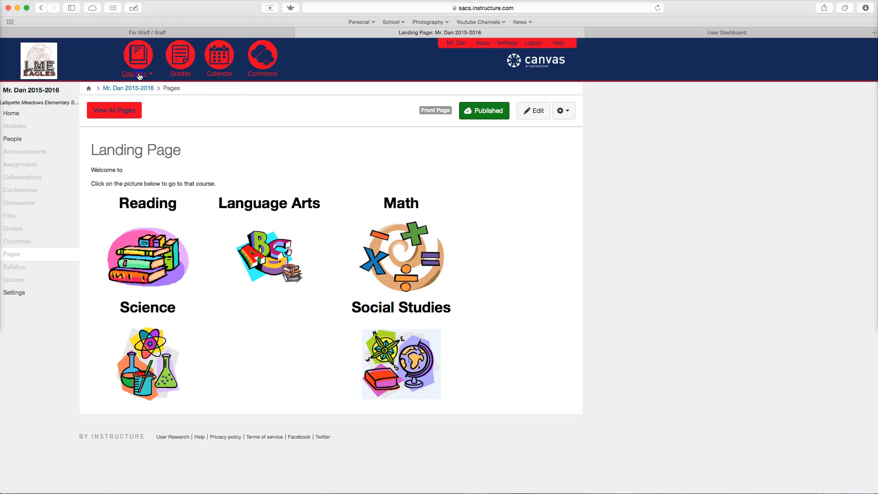
left_click(151, 77)
left_click(135, 75)
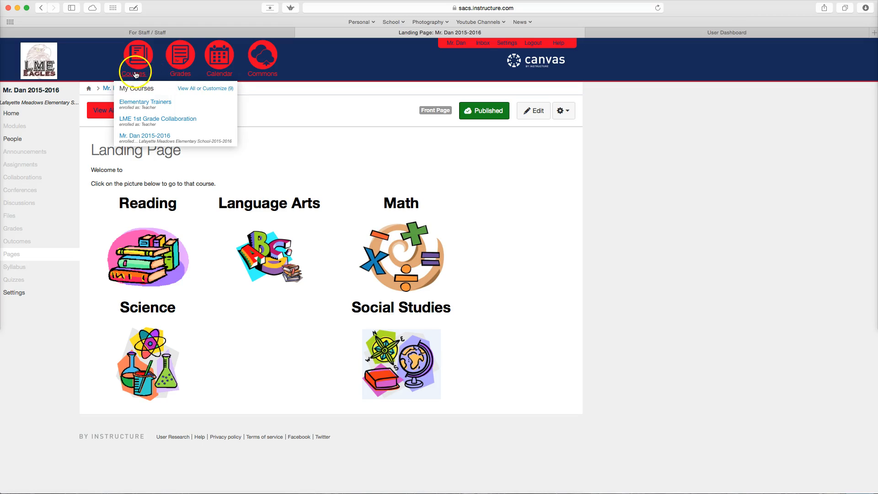
left_click(211, 91)
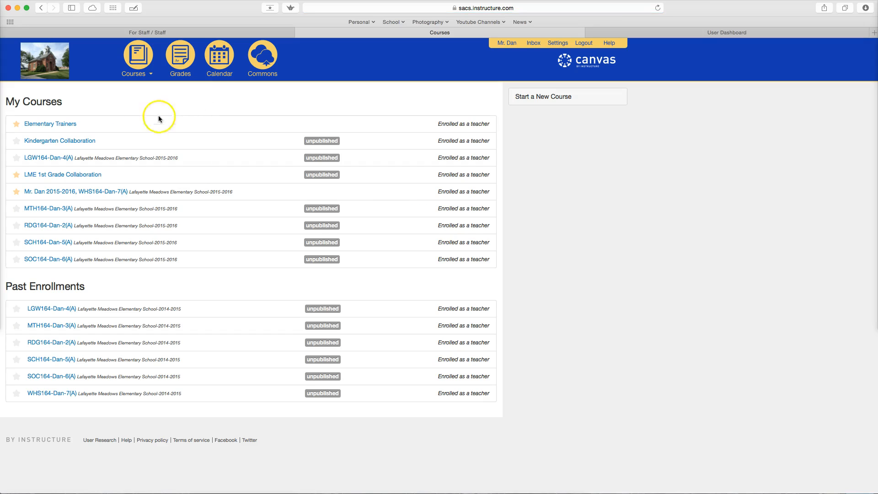
left_click(70, 192)
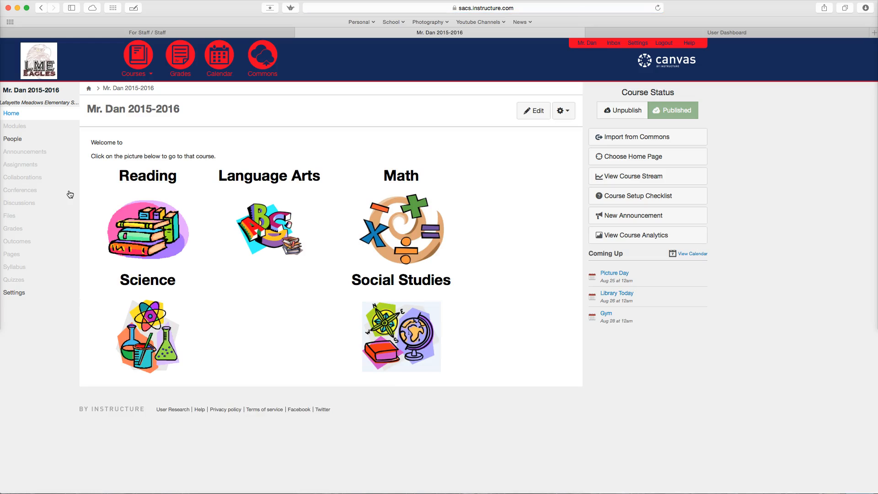
In the course's settings, show the additional options and update the course details with grade totals and distribution graphs hidden from students
left_click(12, 293)
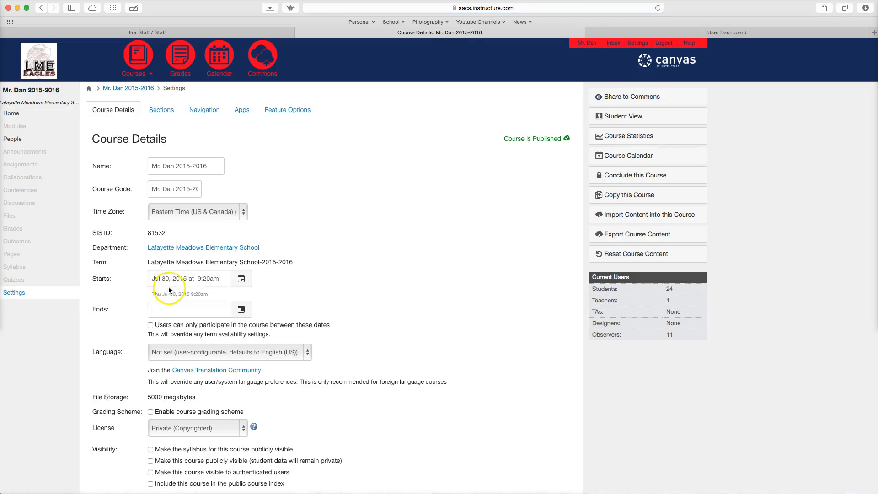
scroll(167, 288, "down", 6)
scroll(168, 289, "up", 2)
left_click(183, 376)
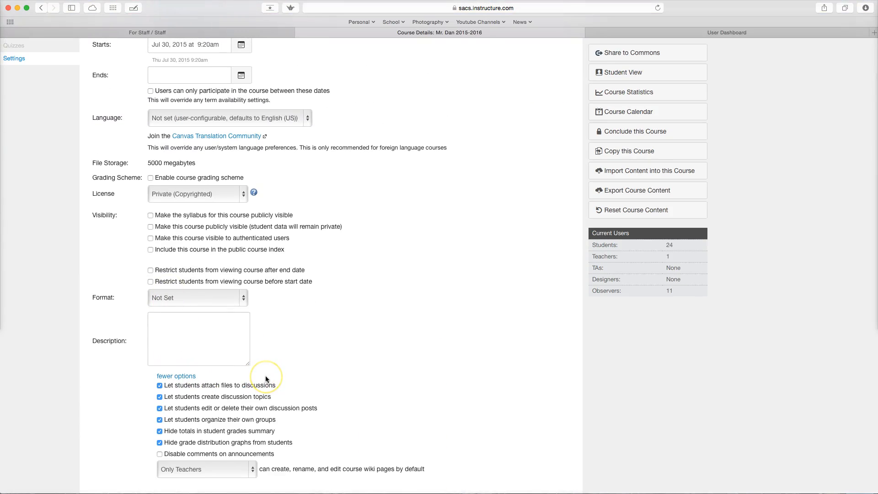
scroll(265, 376, "down", 4)
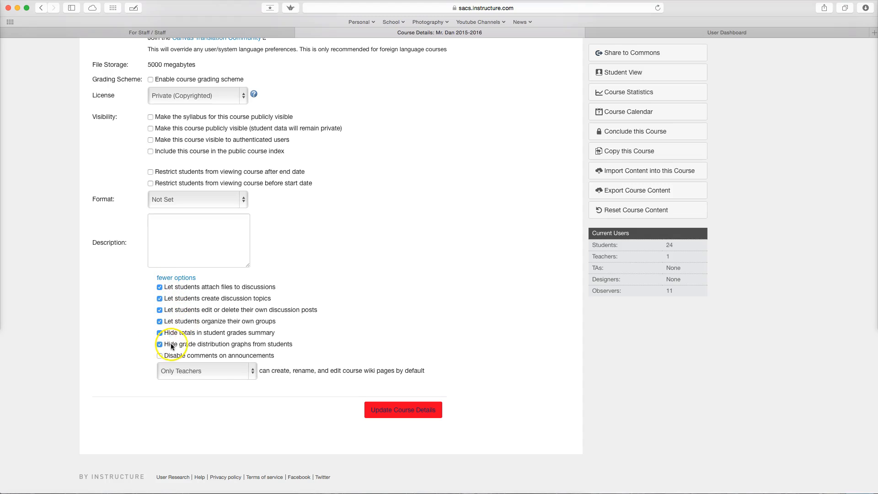
left_click(409, 412)
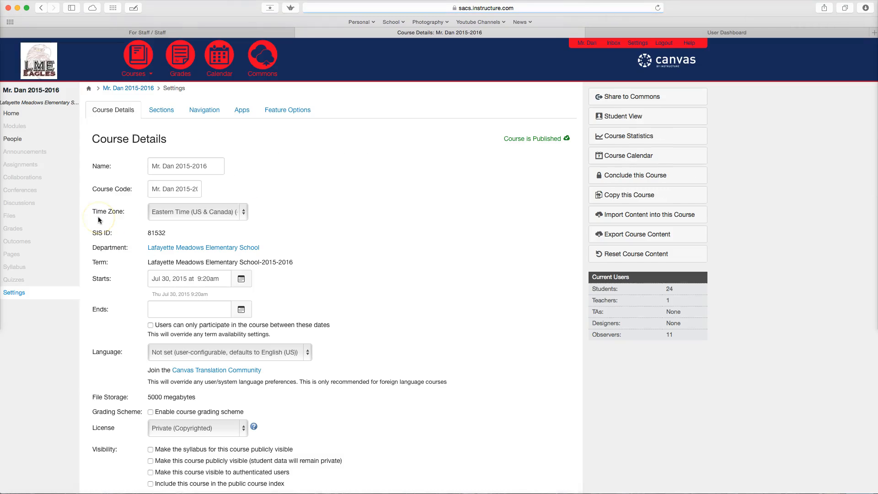
mouse_move(137, 74)
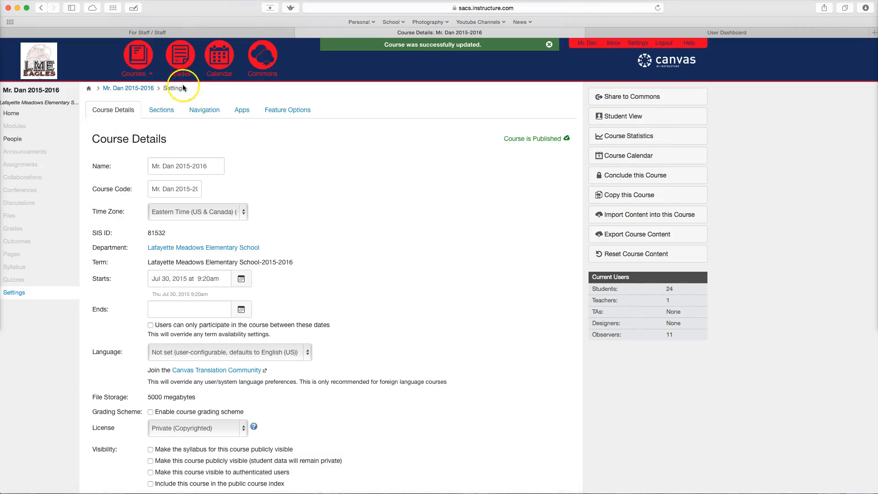
left_click(199, 89)
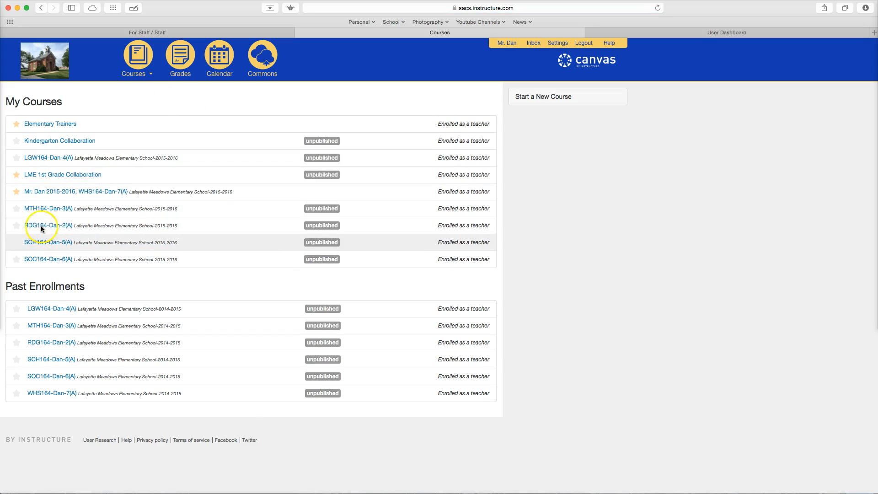
left_click(43, 209)
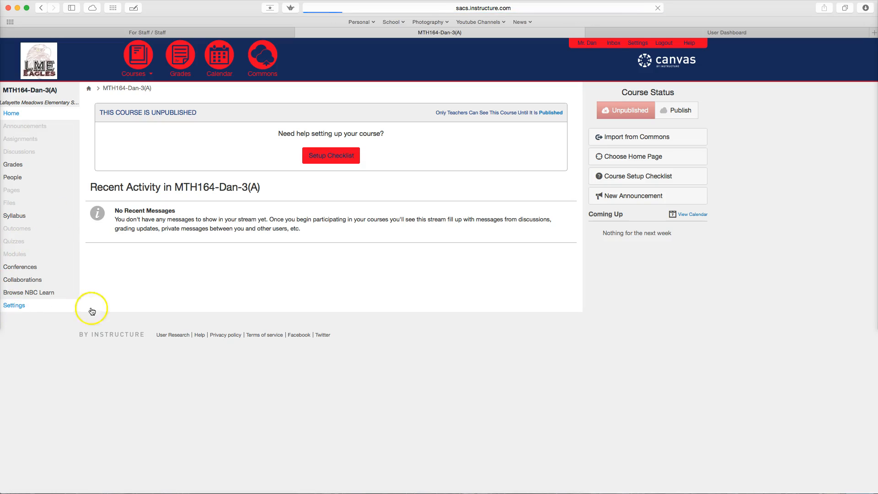
scroll(236, 323, "down", 5)
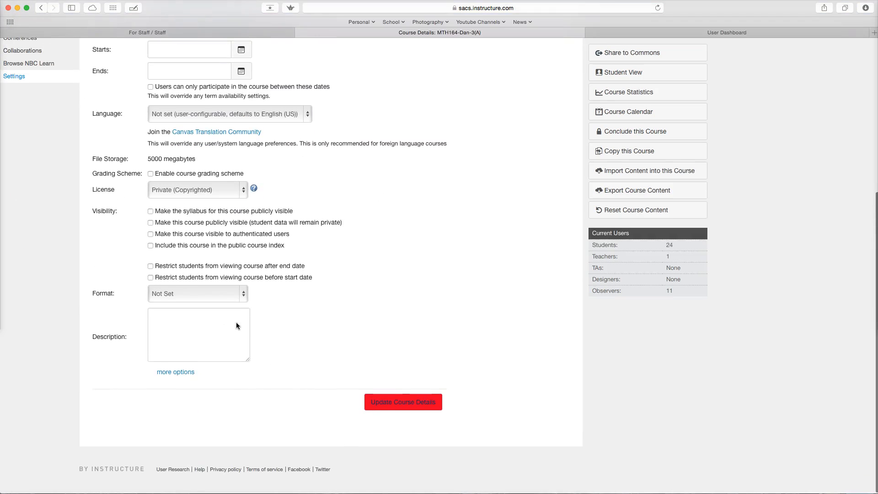
left_click(179, 372)
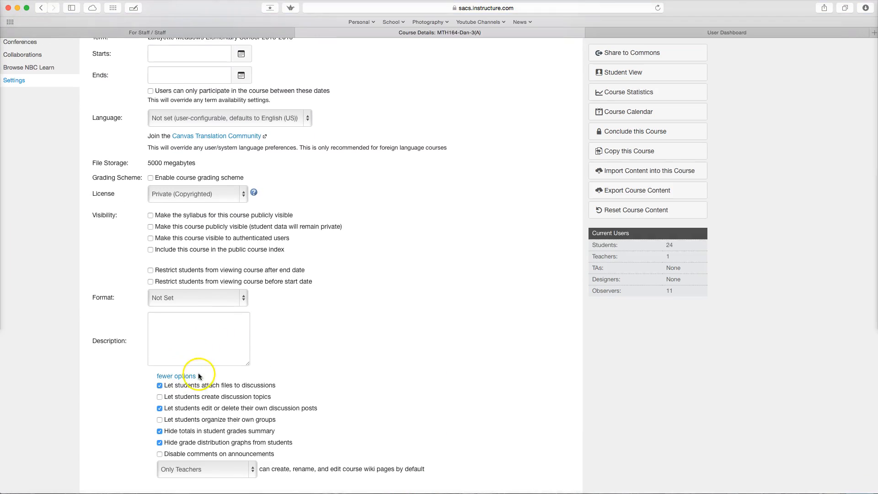
scroll(192, 384, "down", 2)
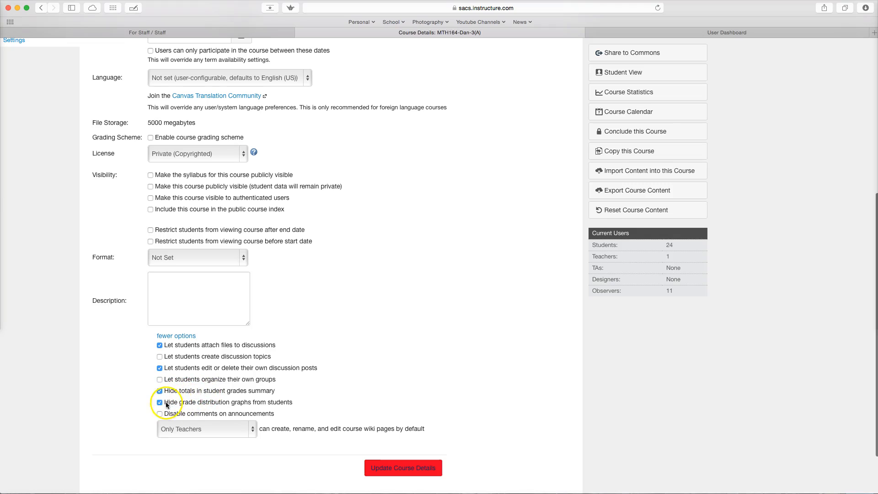
left_click(402, 467)
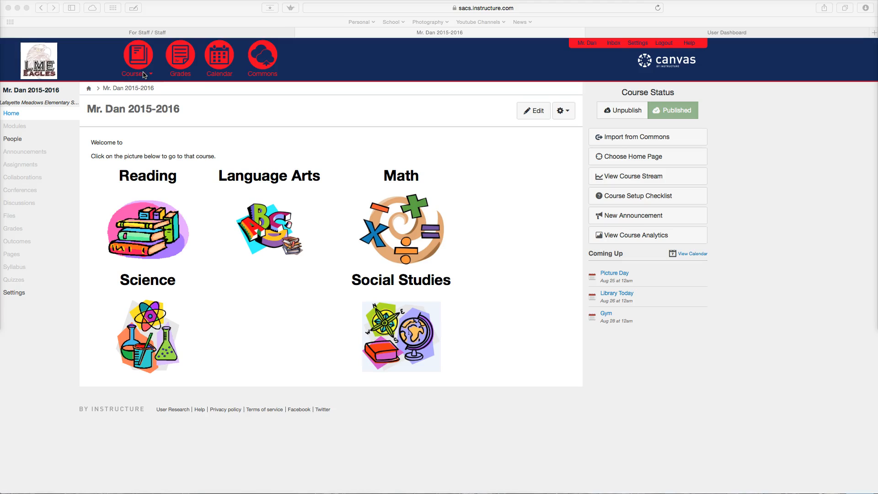
Open the personal account settings for editing, check the full name and display name, and update the settings
left_click(143, 75)
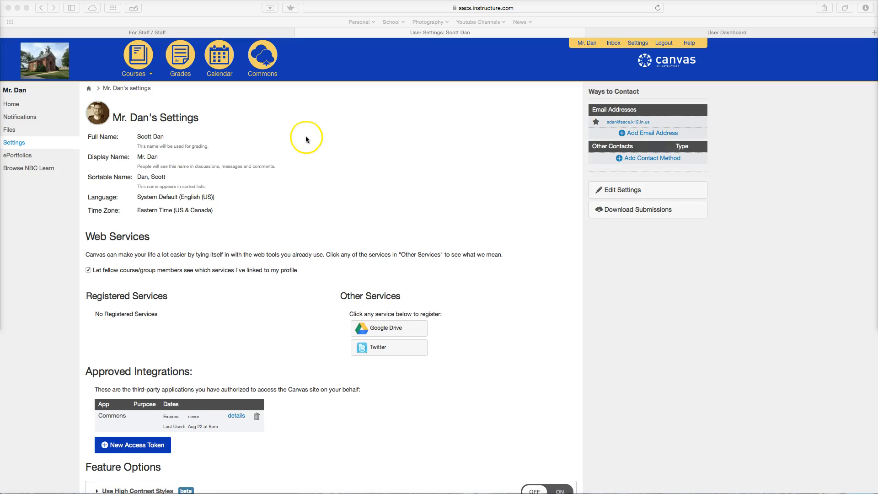
left_click(634, 44)
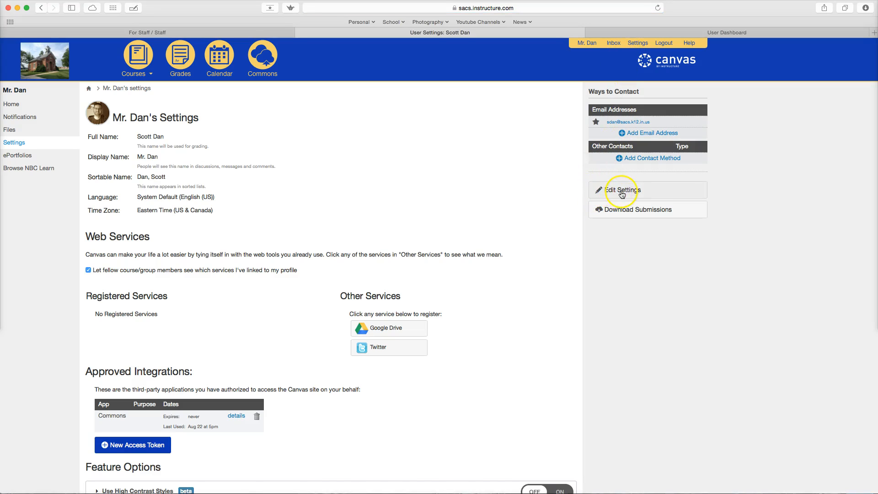
left_click(637, 192)
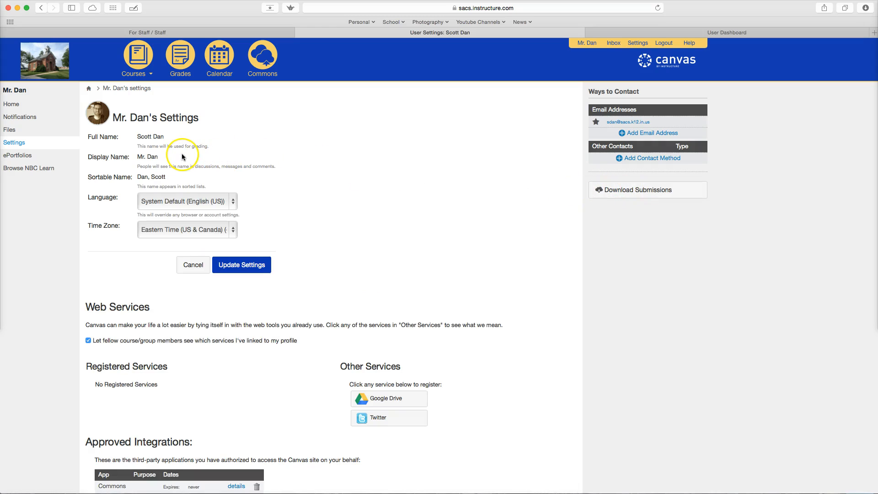
left_click(150, 137)
left_click_drag(137, 137, 172, 136)
left_click_drag(160, 157, 135, 157)
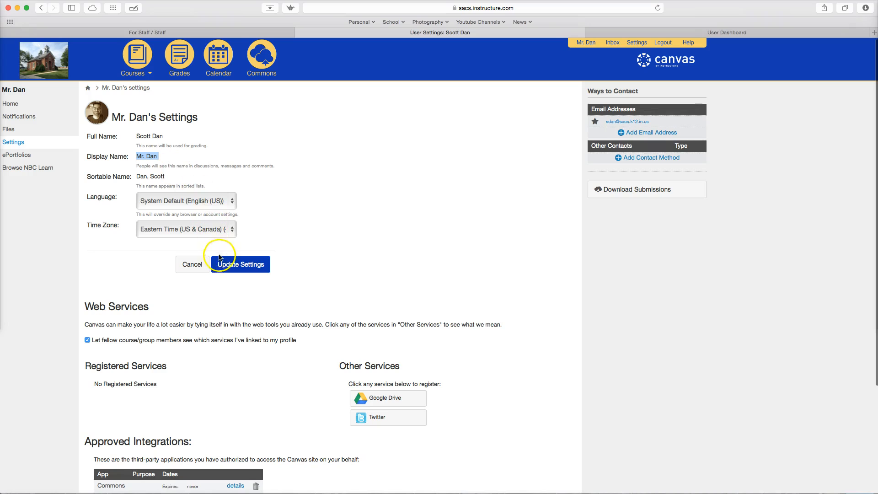
left_click(235, 265)
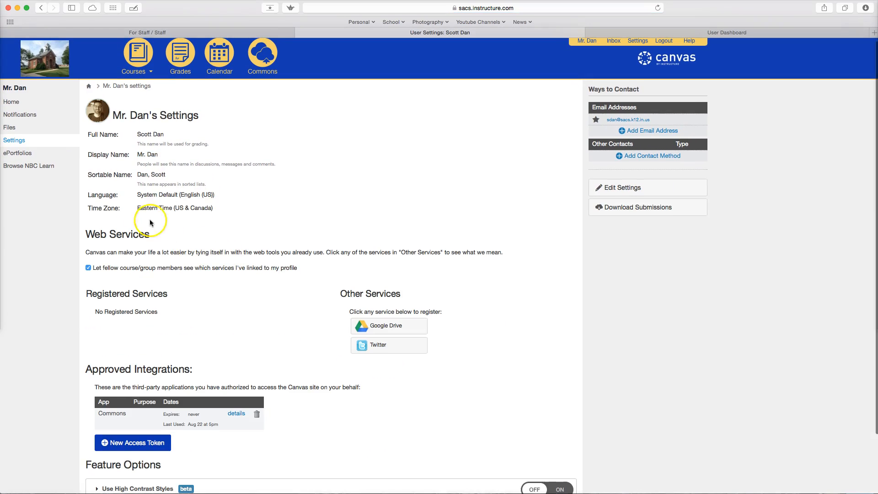
Open the account's notification preferences and review the email frequency choices for every category, including the Calendar options
mouse_move(106, 110)
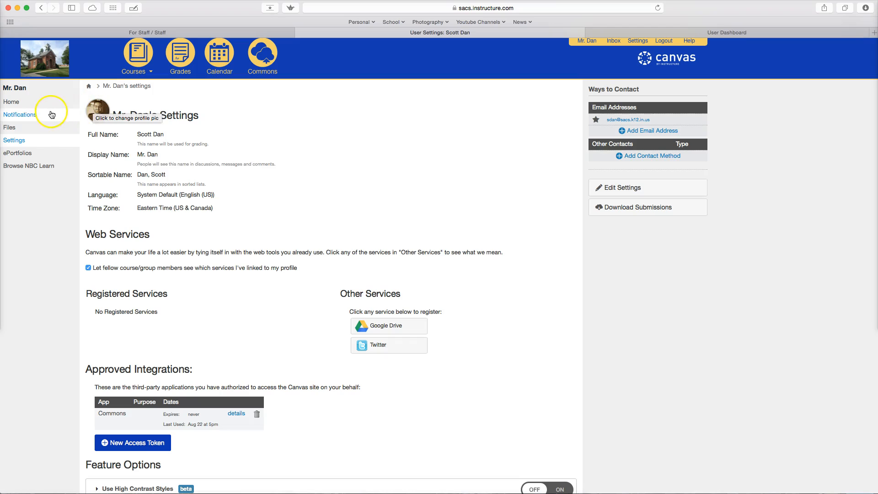
left_click(22, 117)
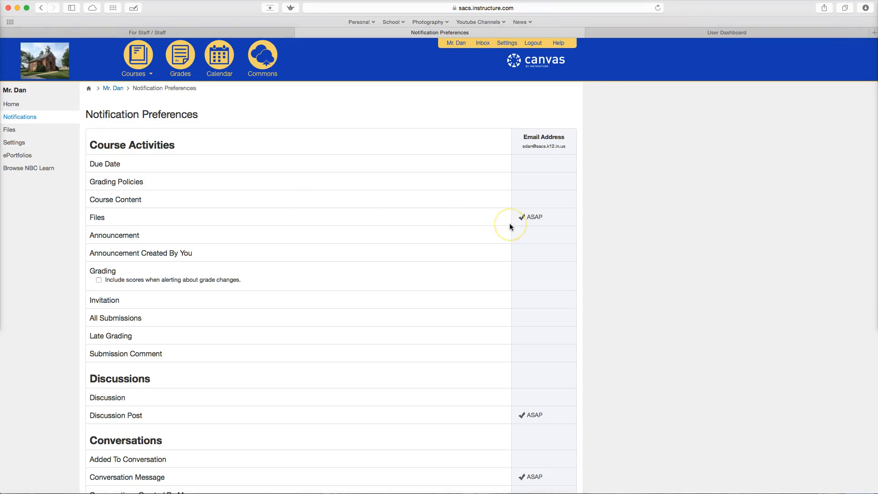
scroll(509, 224, "down", 2)
scroll(510, 224, "down", 5)
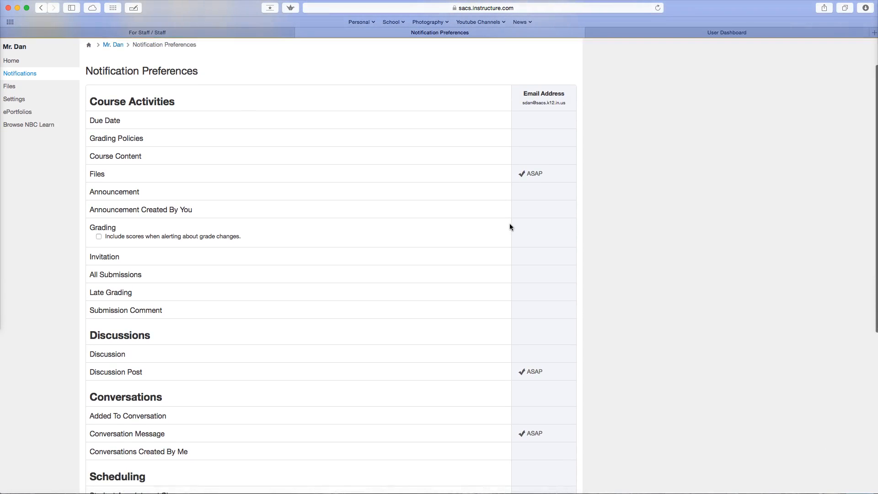
scroll(510, 226, "down", 6)
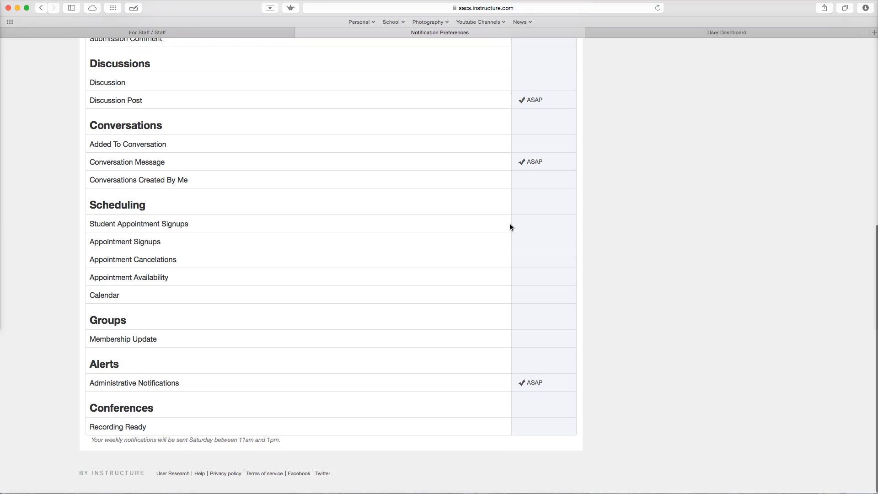
mouse_move(536, 293)
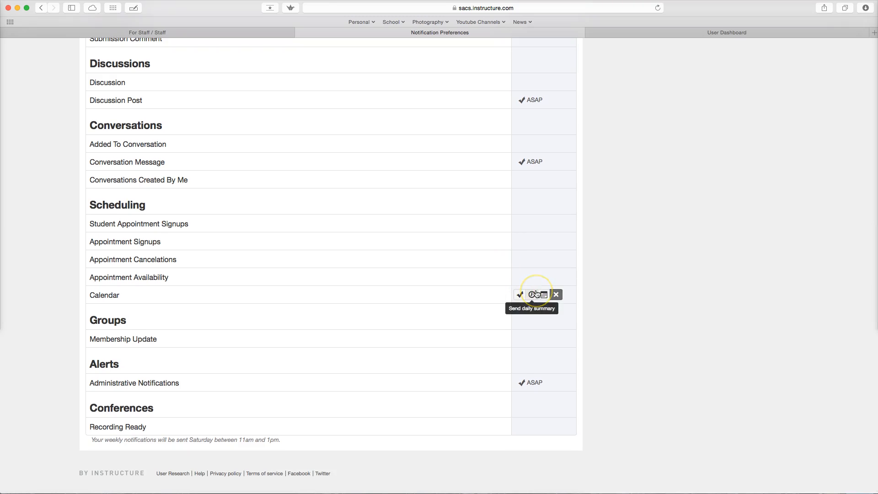
scroll(535, 293, "up", 5)
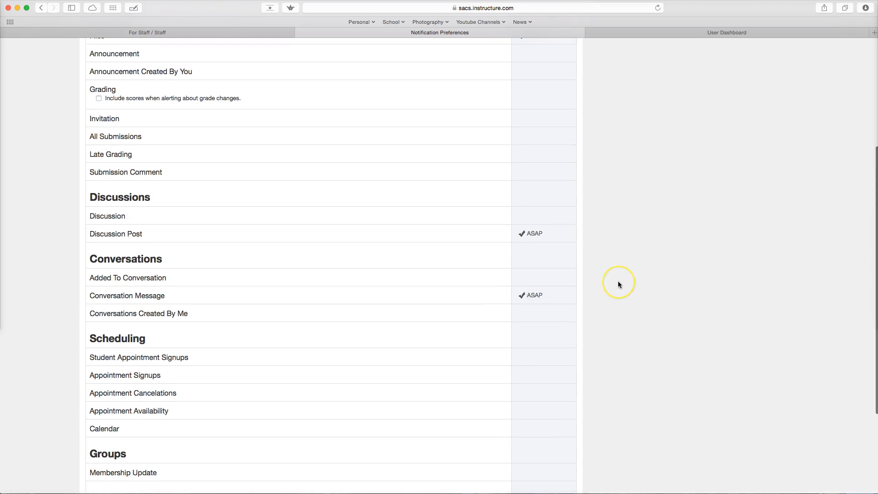
scroll(618, 281, "up", 5)
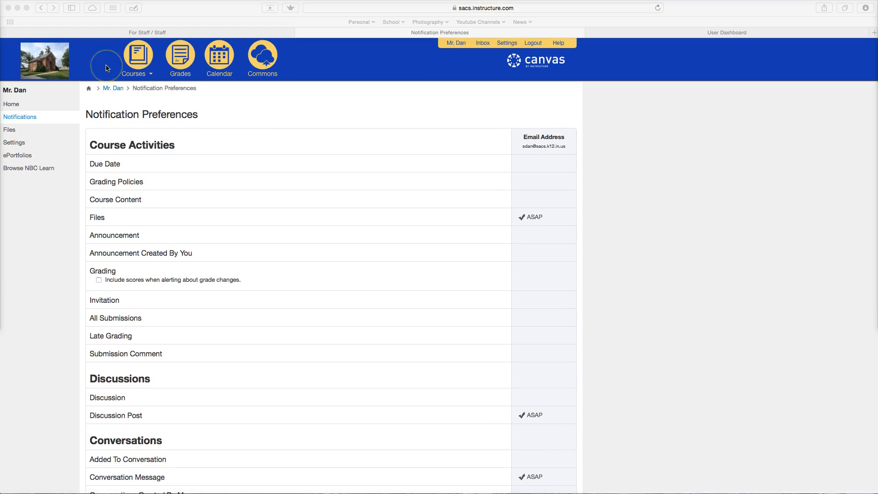
Return to the full course list and check how the starred courses, such as LME 1st Grade Collaboration, relate to the courses menu
left_click(148, 76)
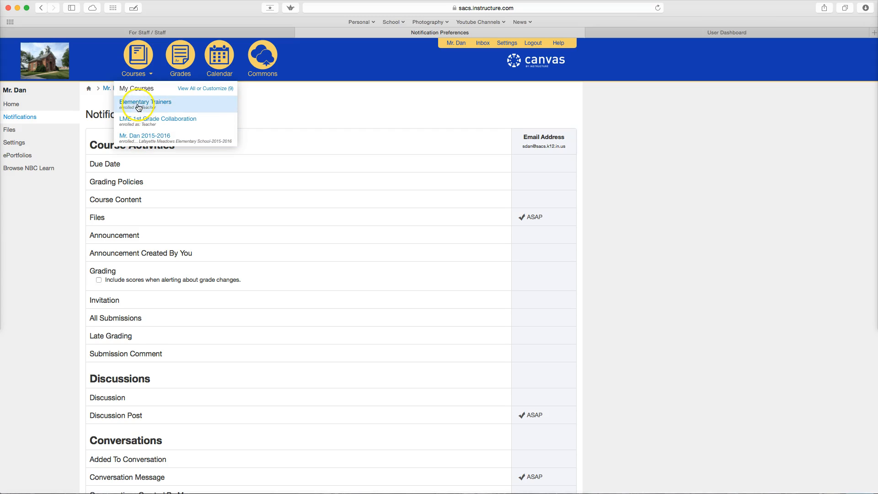
left_click(211, 91)
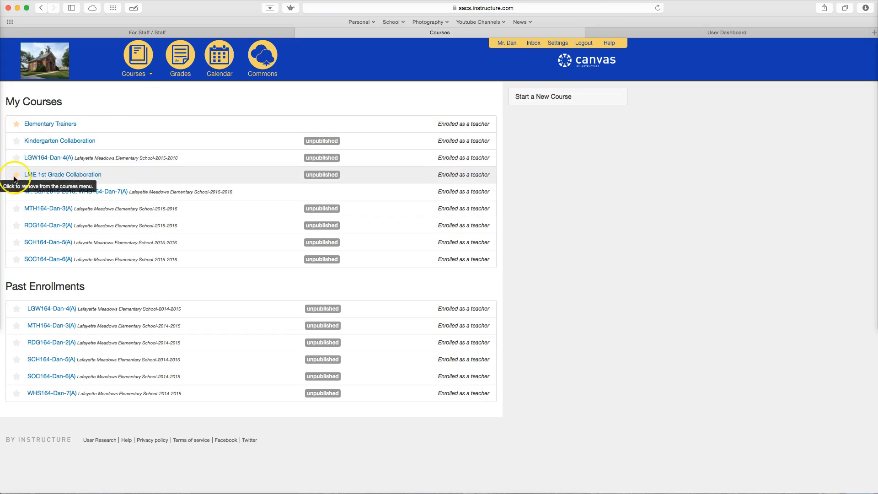
mouse_move(131, 71)
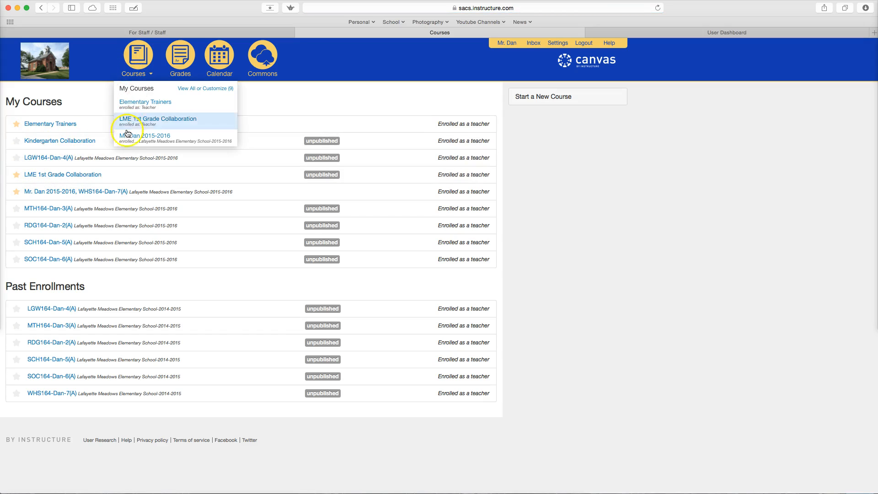
left_click(9, 191)
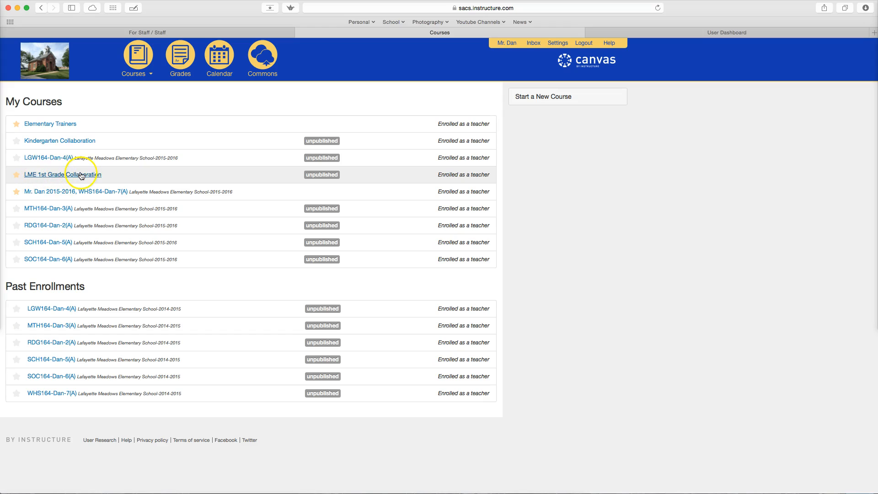
left_click(17, 175)
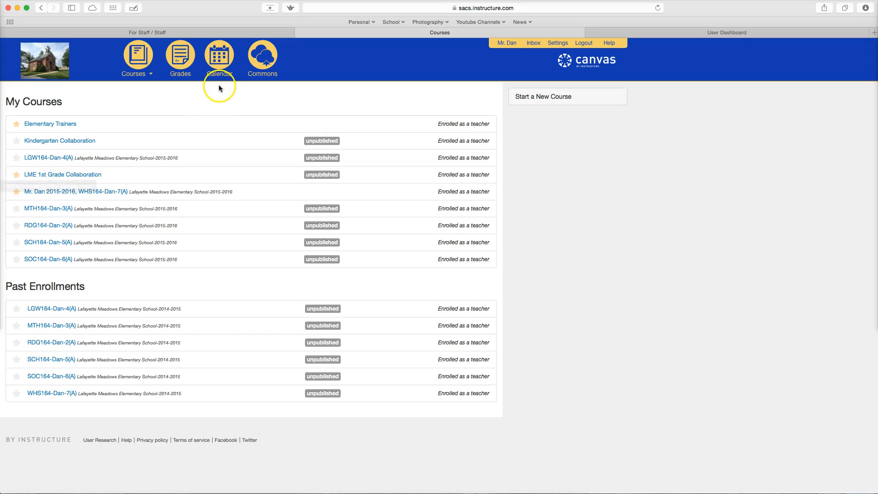